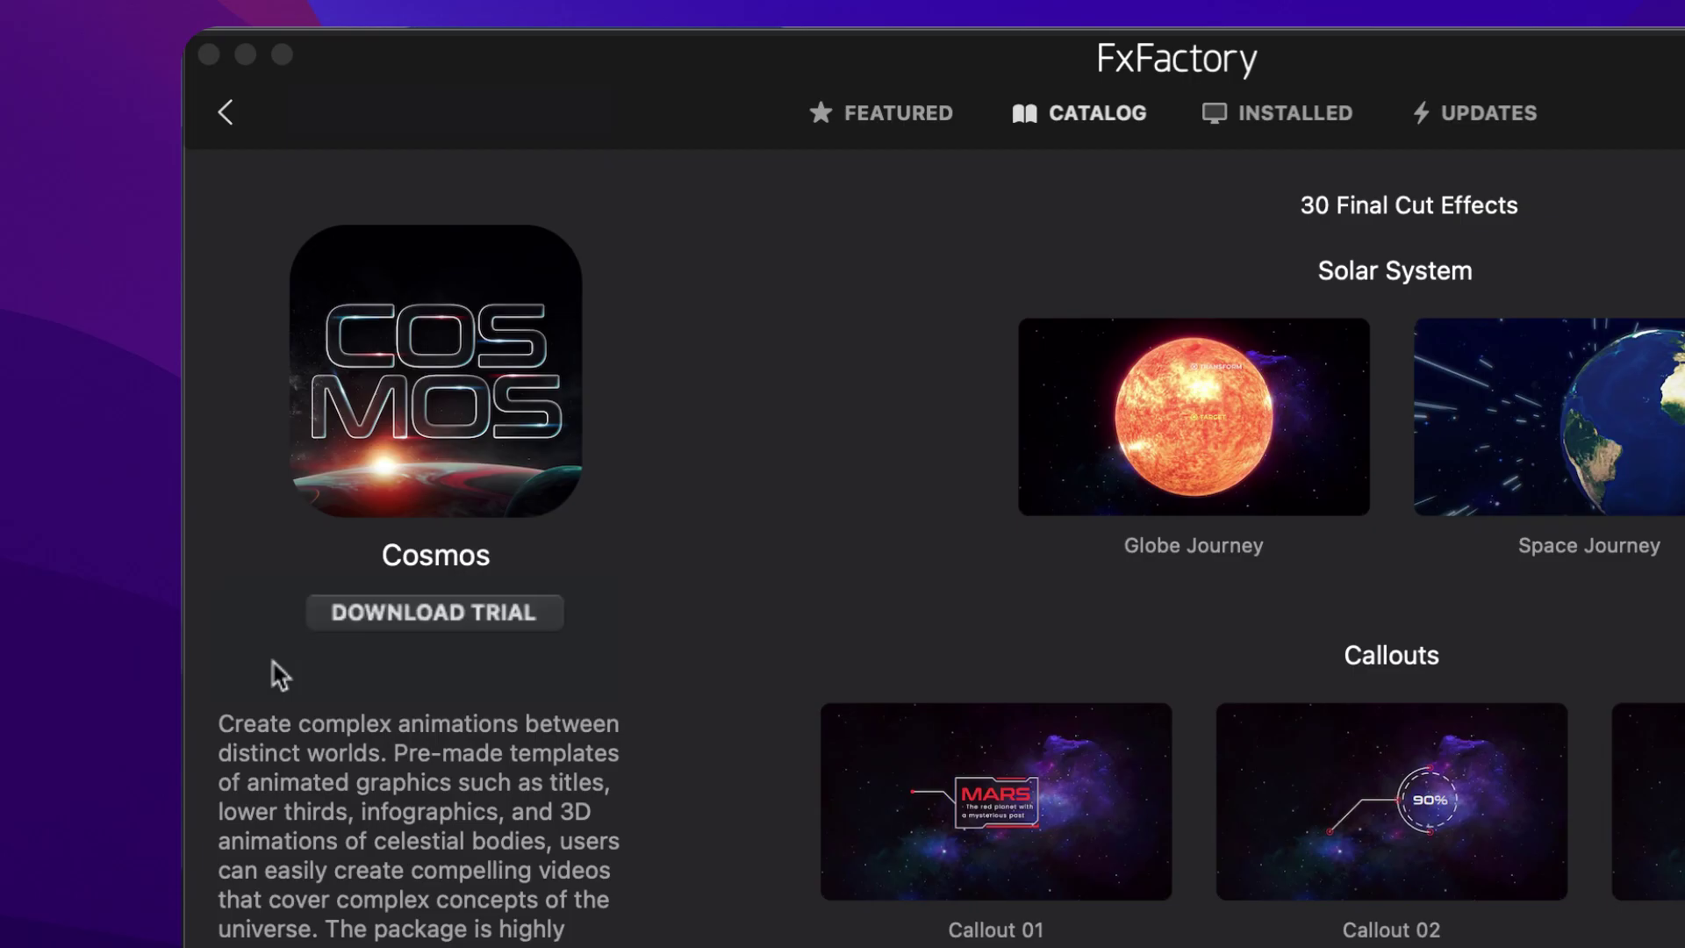
Download the Cosmos effects trial from FxFactory's Catalog.
left_click(530, 641)
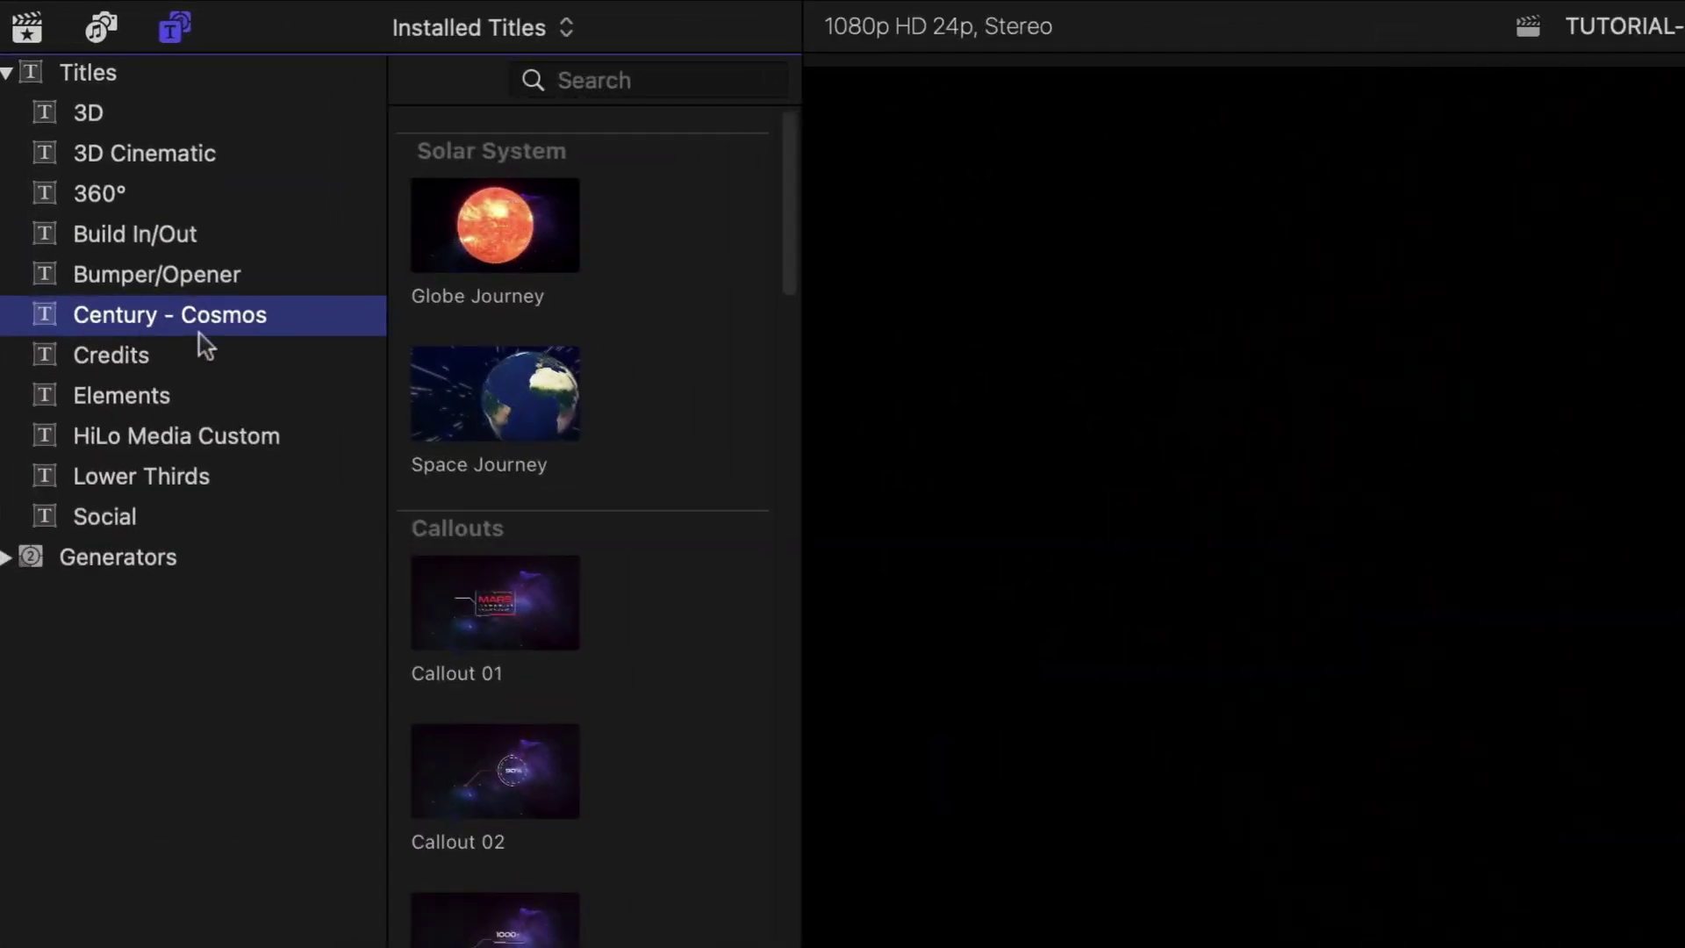
Hide the Titles and Generators sidebar so the Cosmos titles fill a wider grid.
left_click(176, 38)
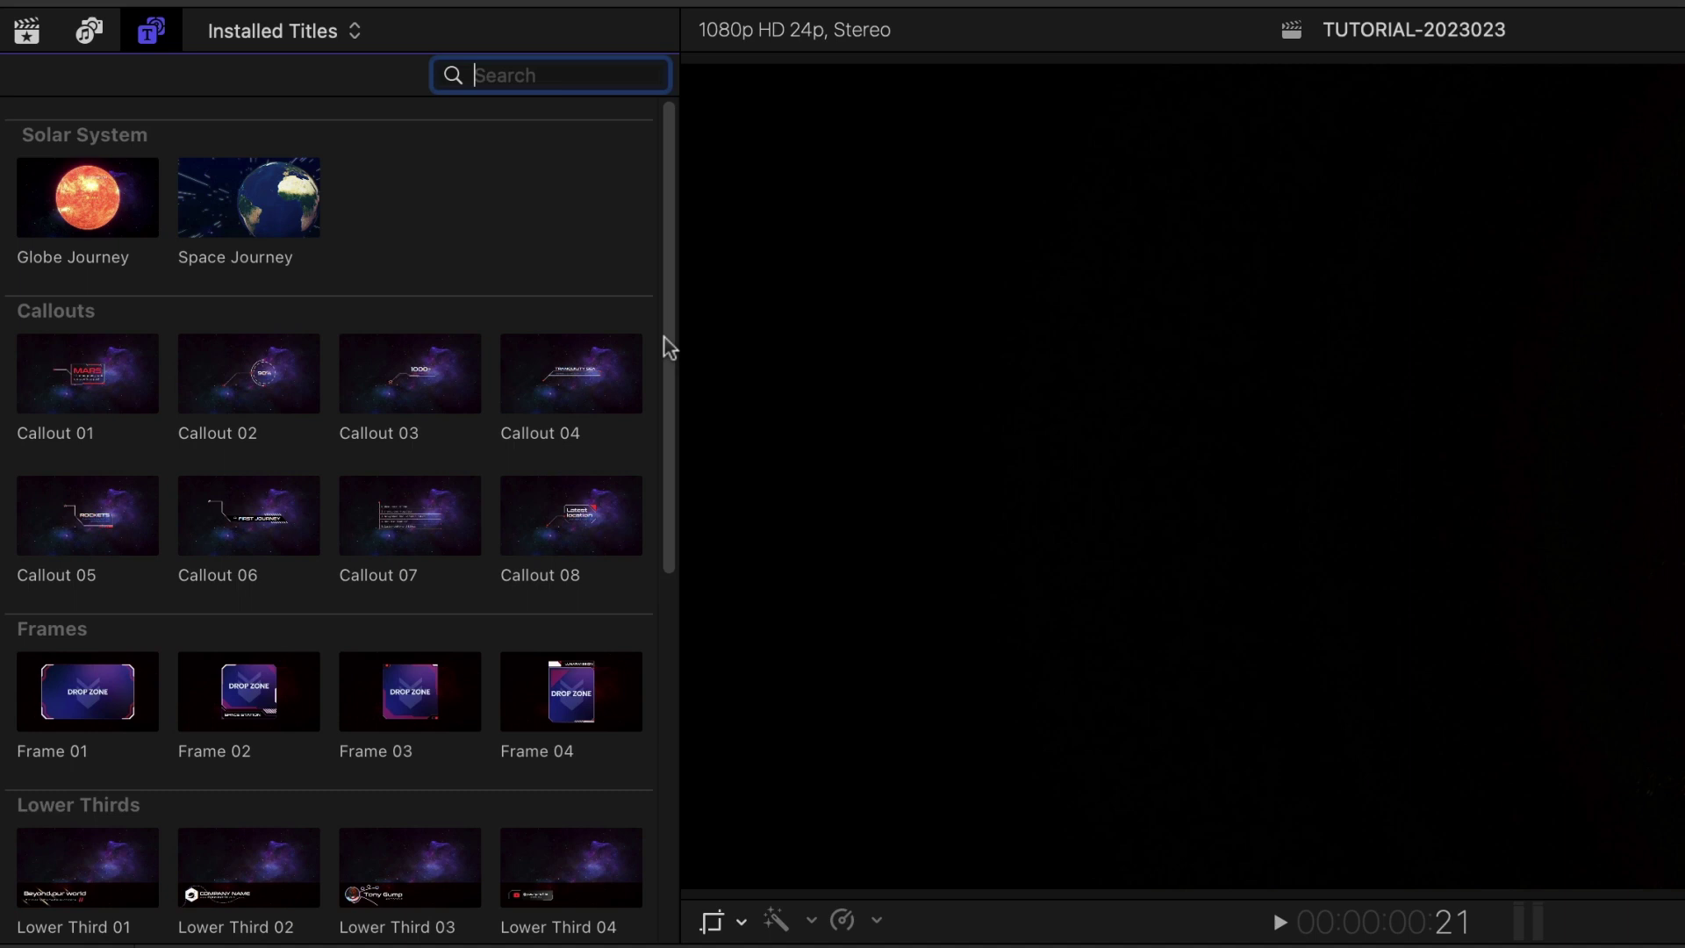
left_click_drag(669, 346, 669, 730)
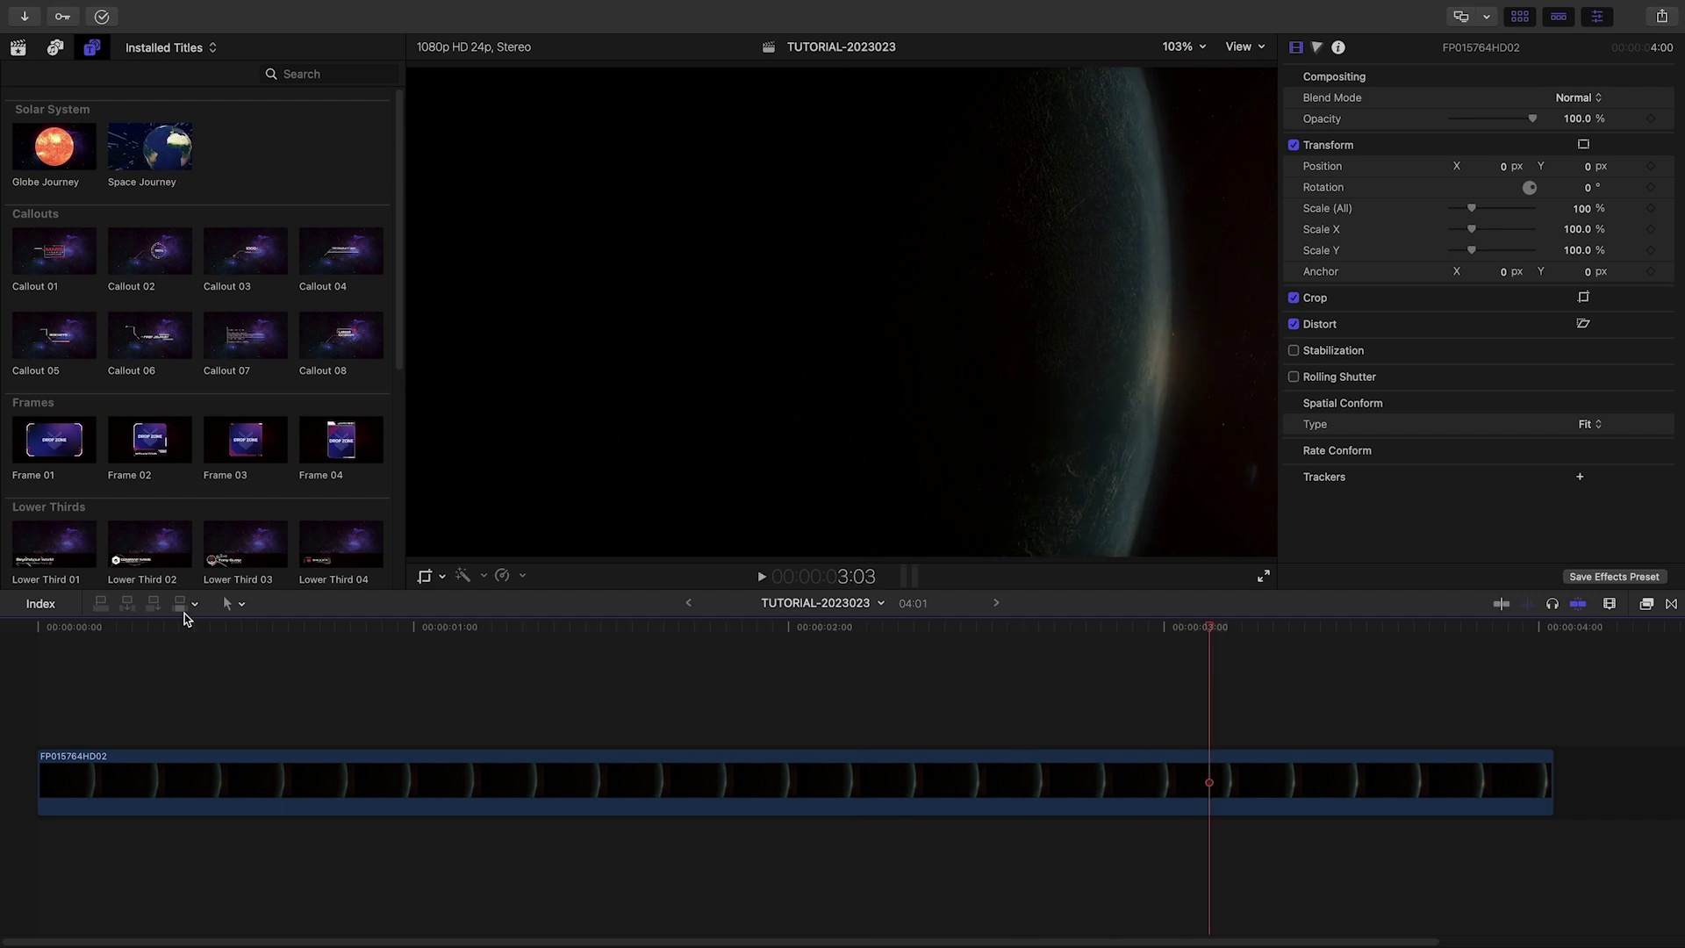
scroll(351, 356, "down", 2)
scroll(350, 356, "down", 3)
scroll(351, 357, "down", 5)
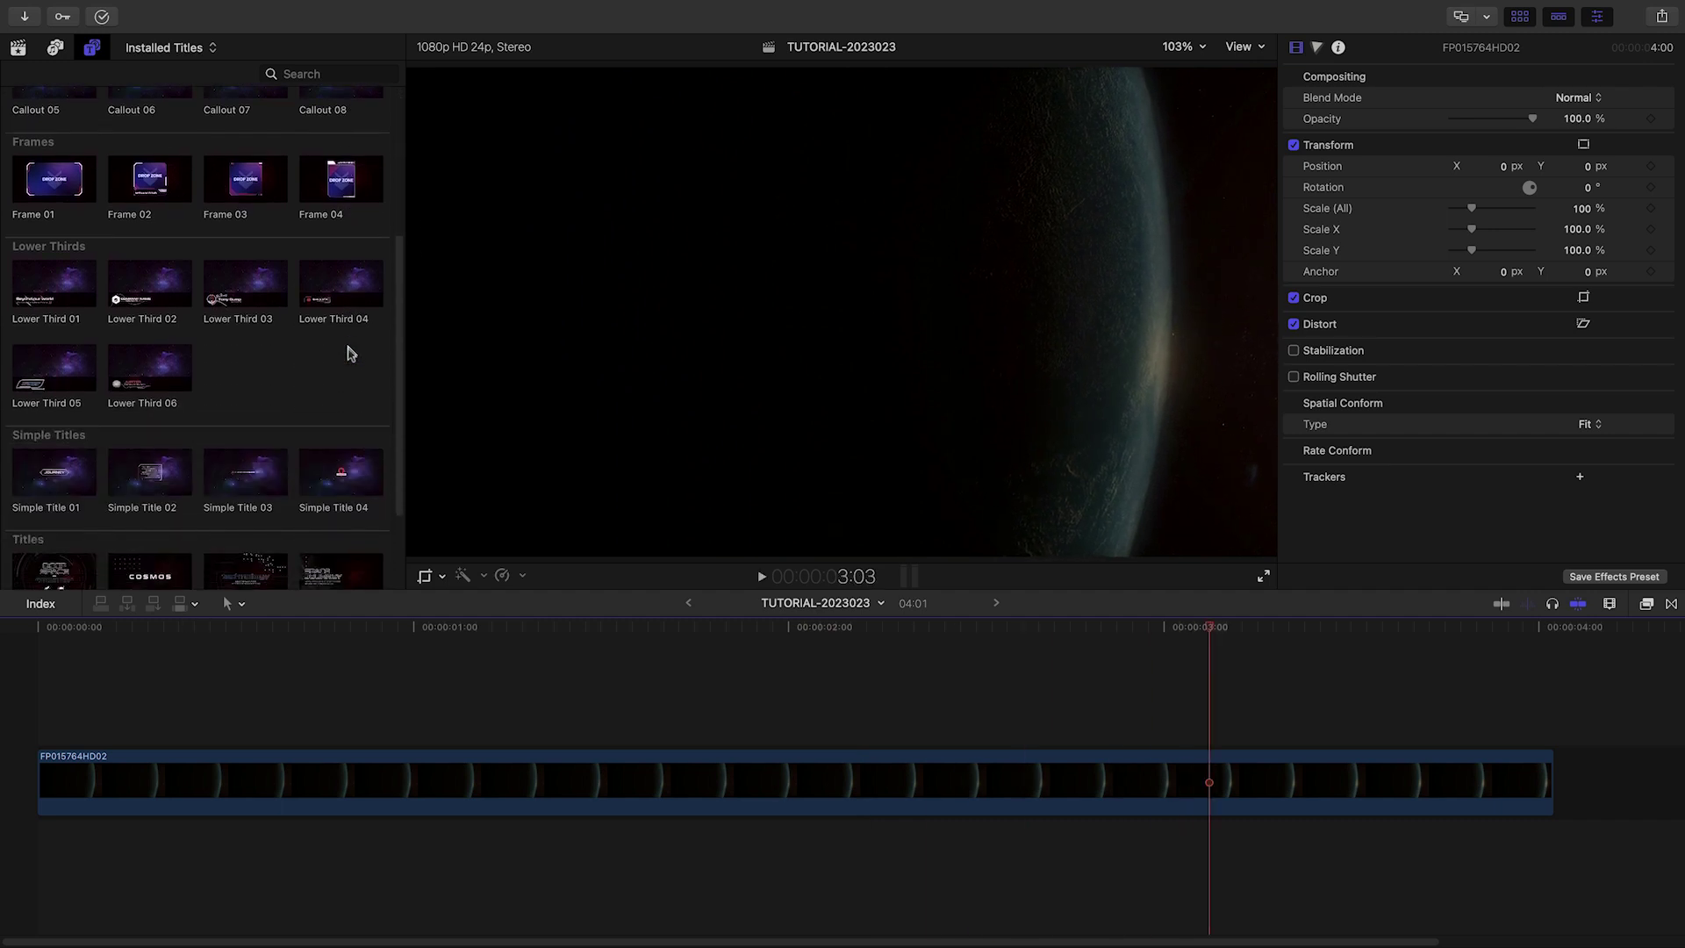
Place SPACE - Title 04 Space Journeys on the timeline above the planet clip.
left_click_drag(326, 470, 48, 722)
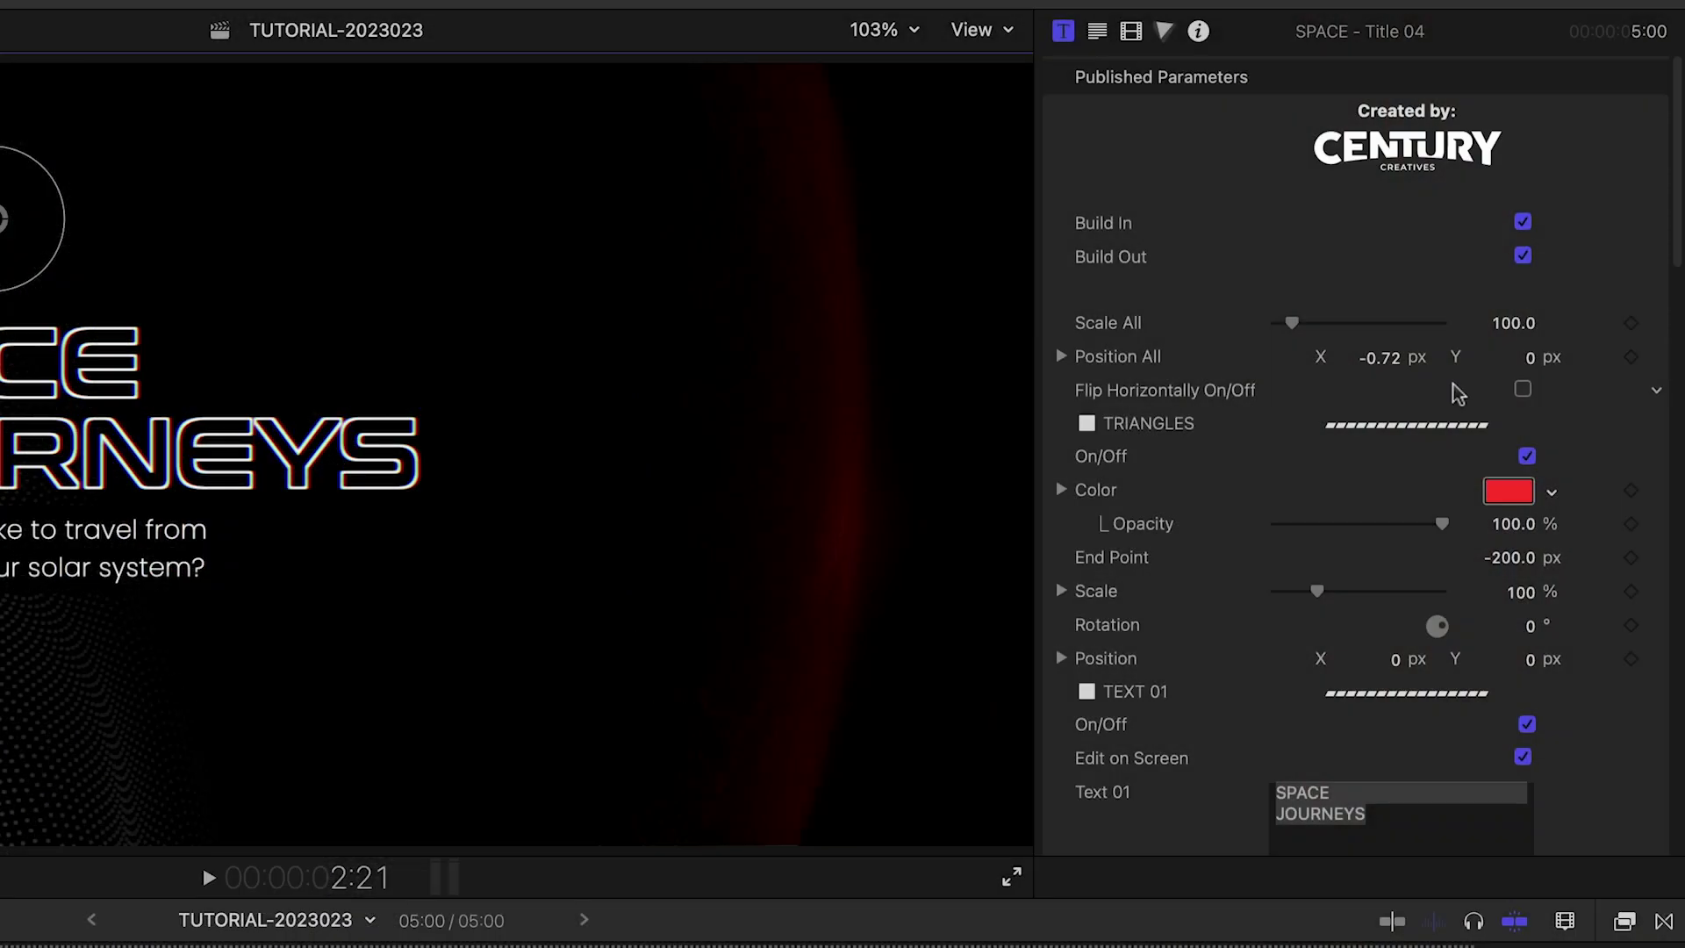
Toggle the Space Journeys title's Flip Horizontally option on, off, and on again.
left_click(1523, 391)
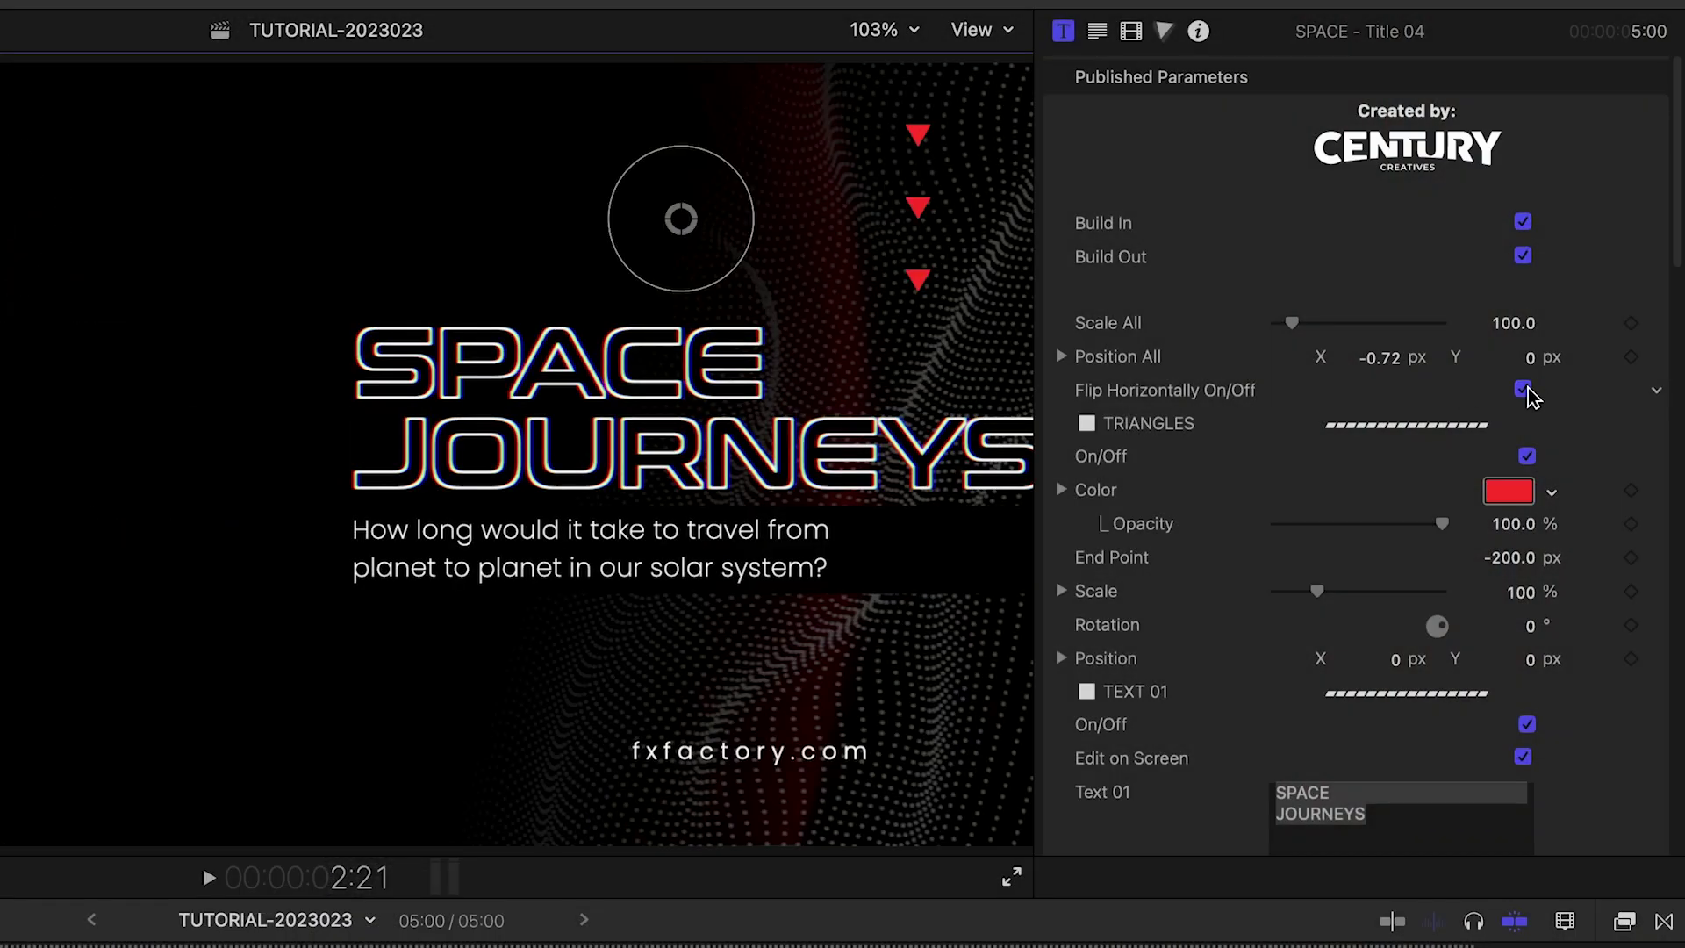
left_click(1525, 392)
left_click(1525, 392)
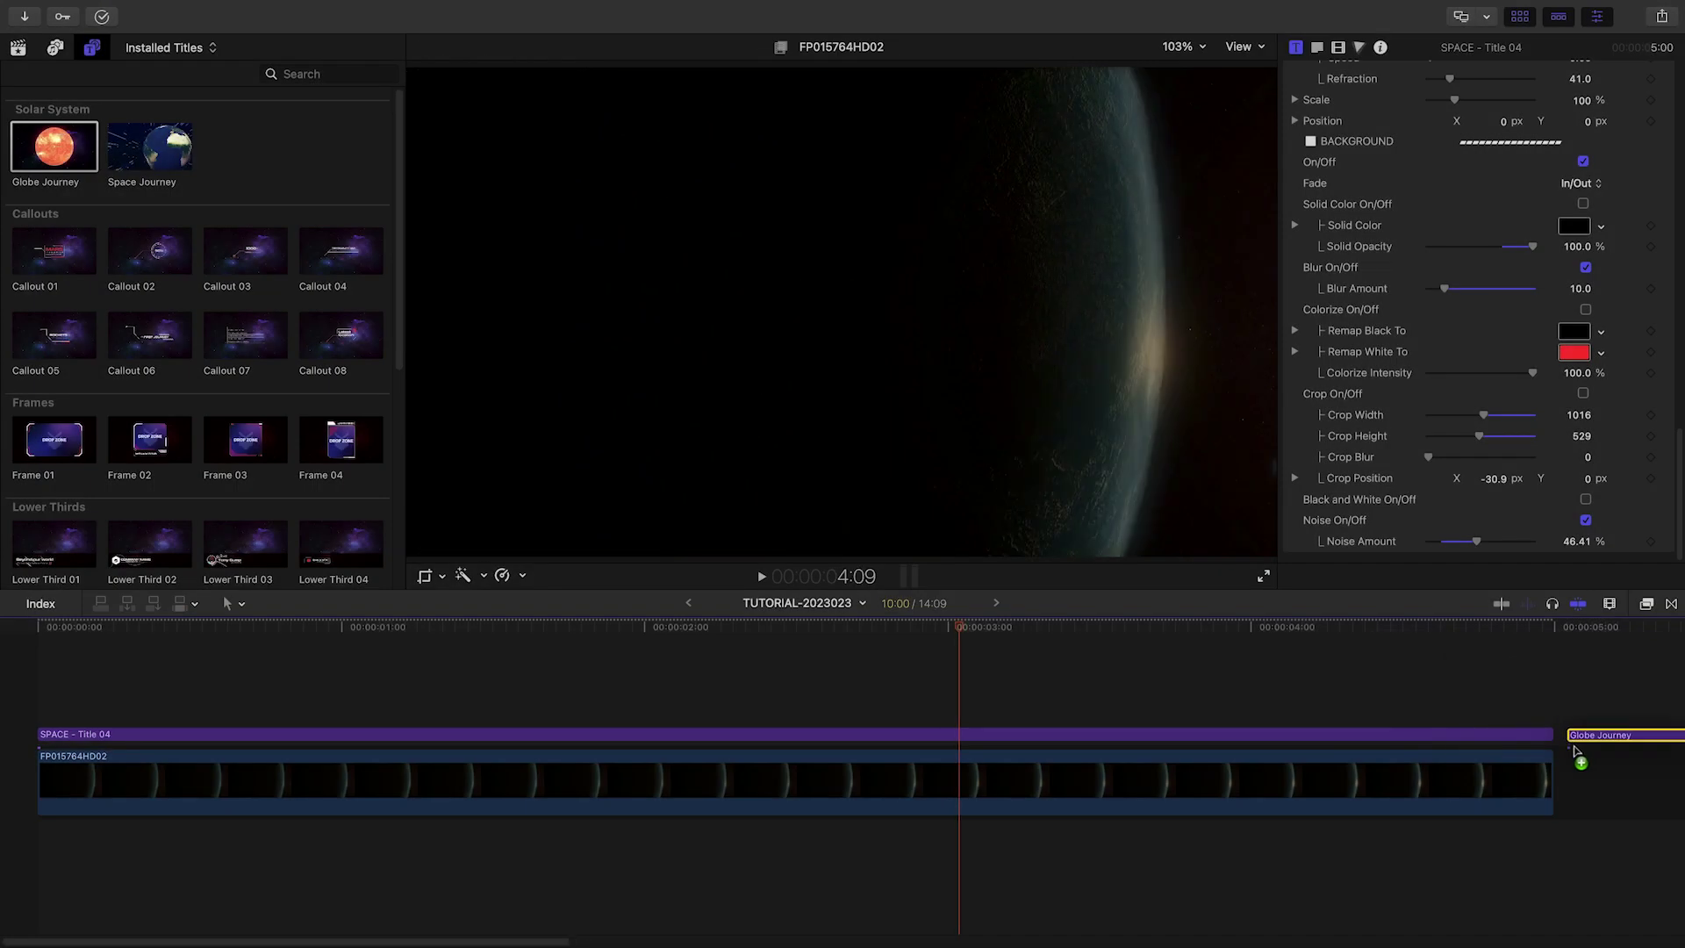
Append Globe Journey after the footage, fit the timeline, and play it from its start.
left_click_drag(1572, 750, 1574, 803)
key("shift+z")
left_click(544, 628)
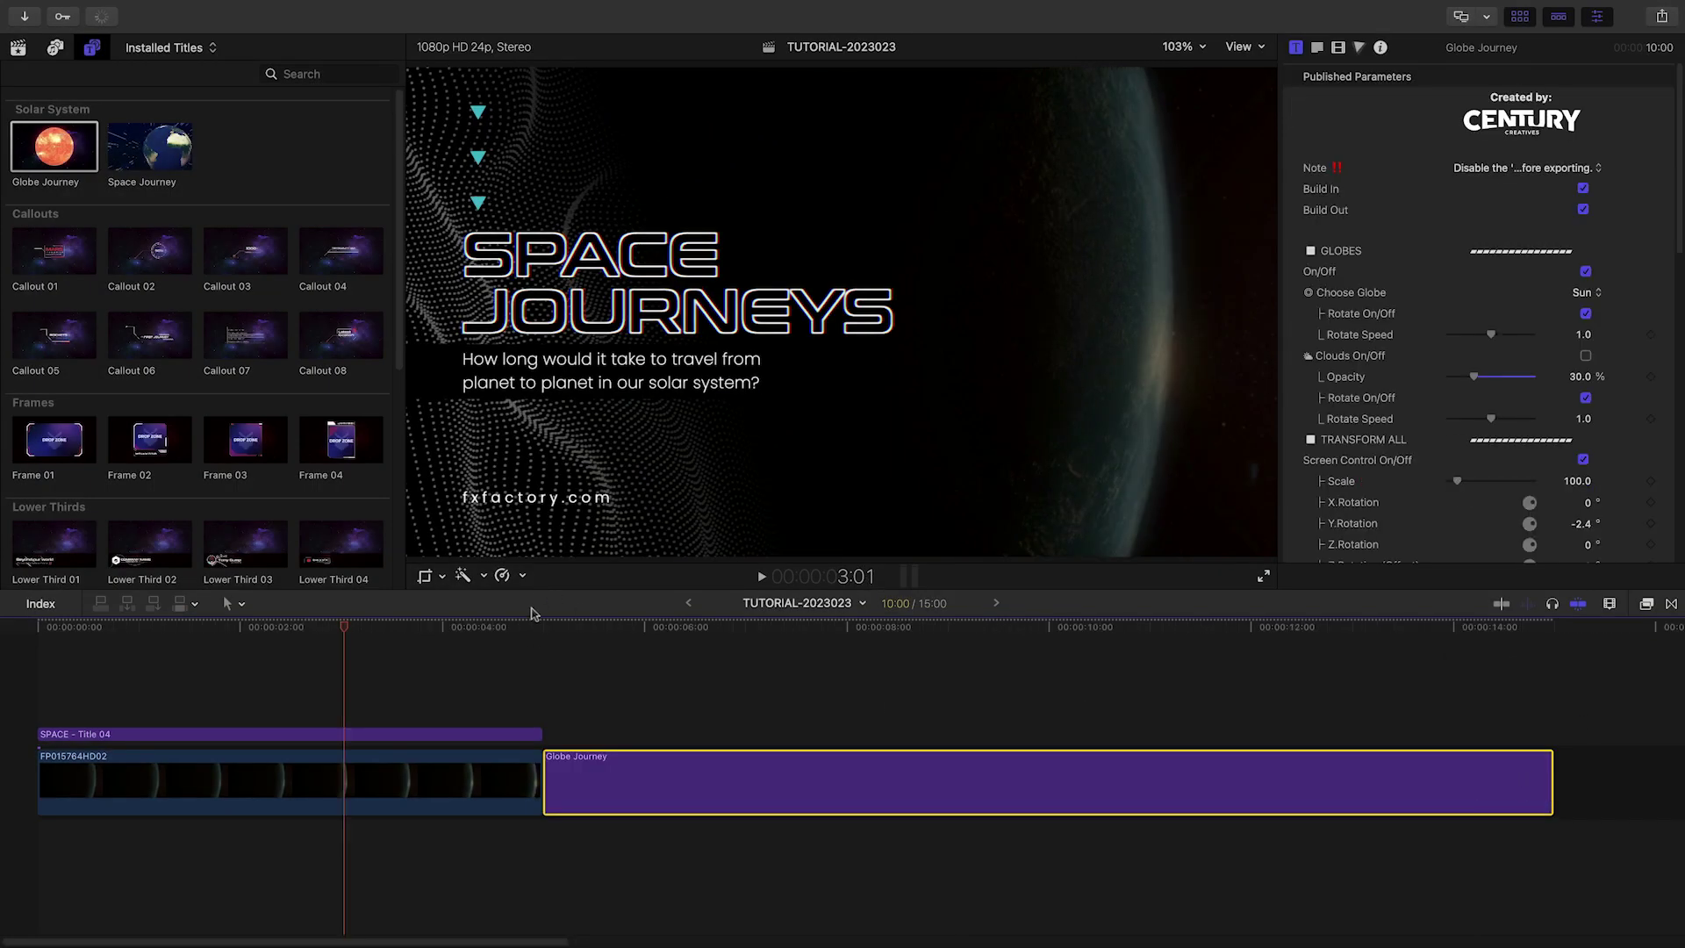
key("space")
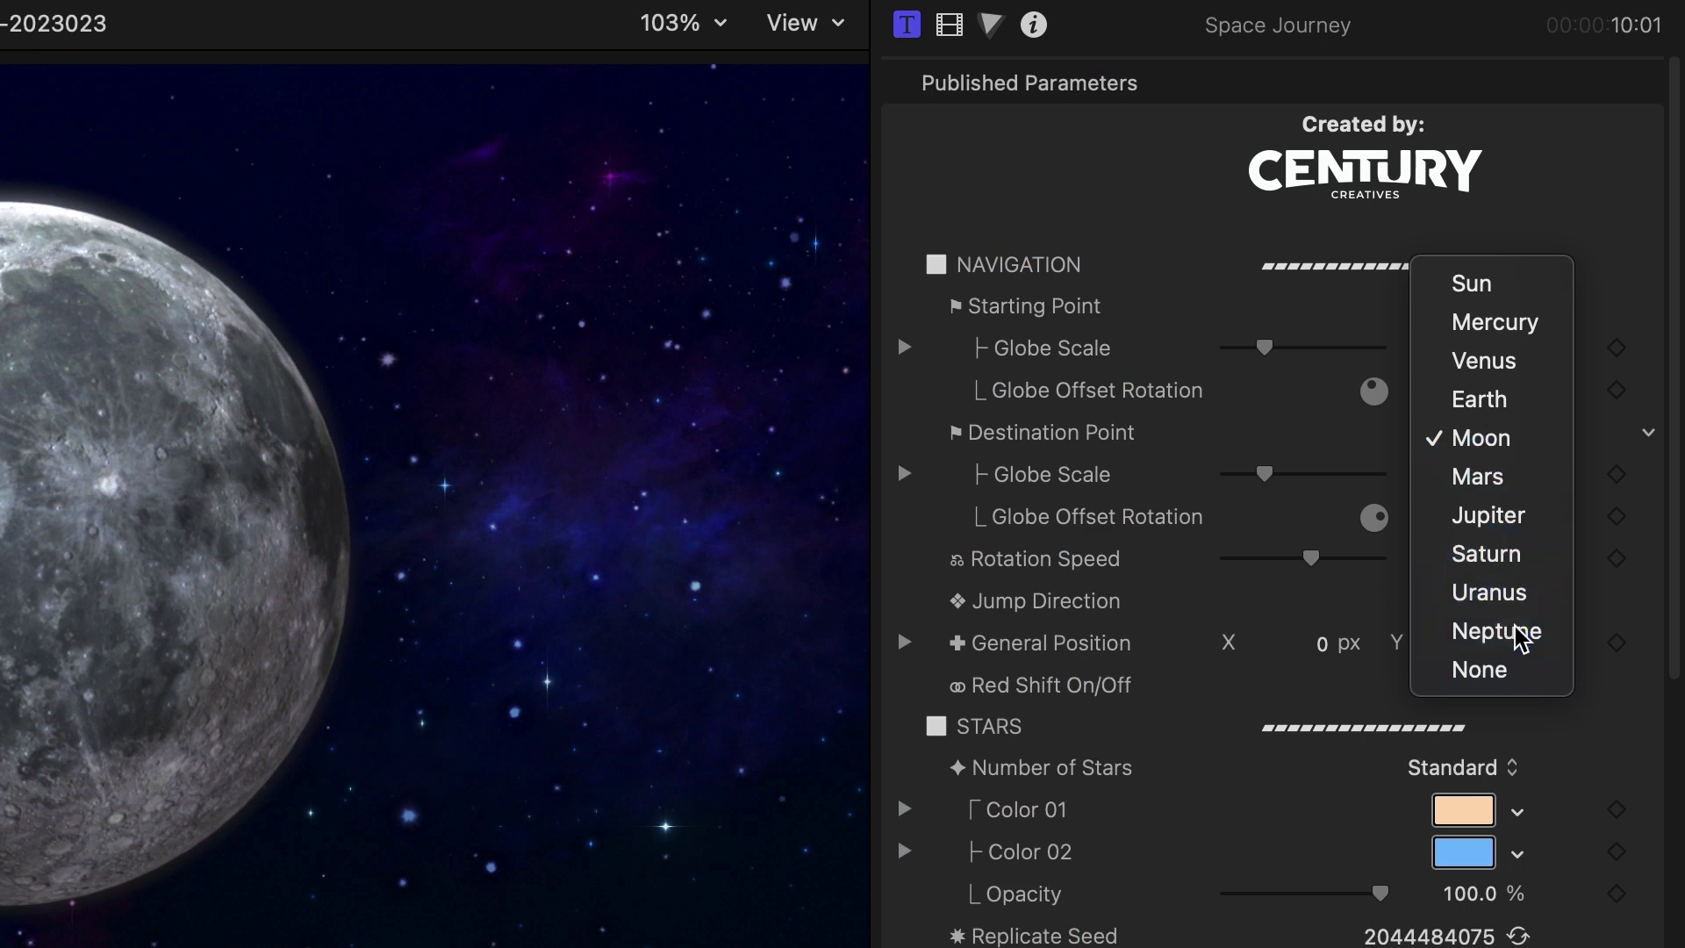
Set the Destination Point to Neptune and rotate Earth to show the Americas.
left_click(1517, 631)
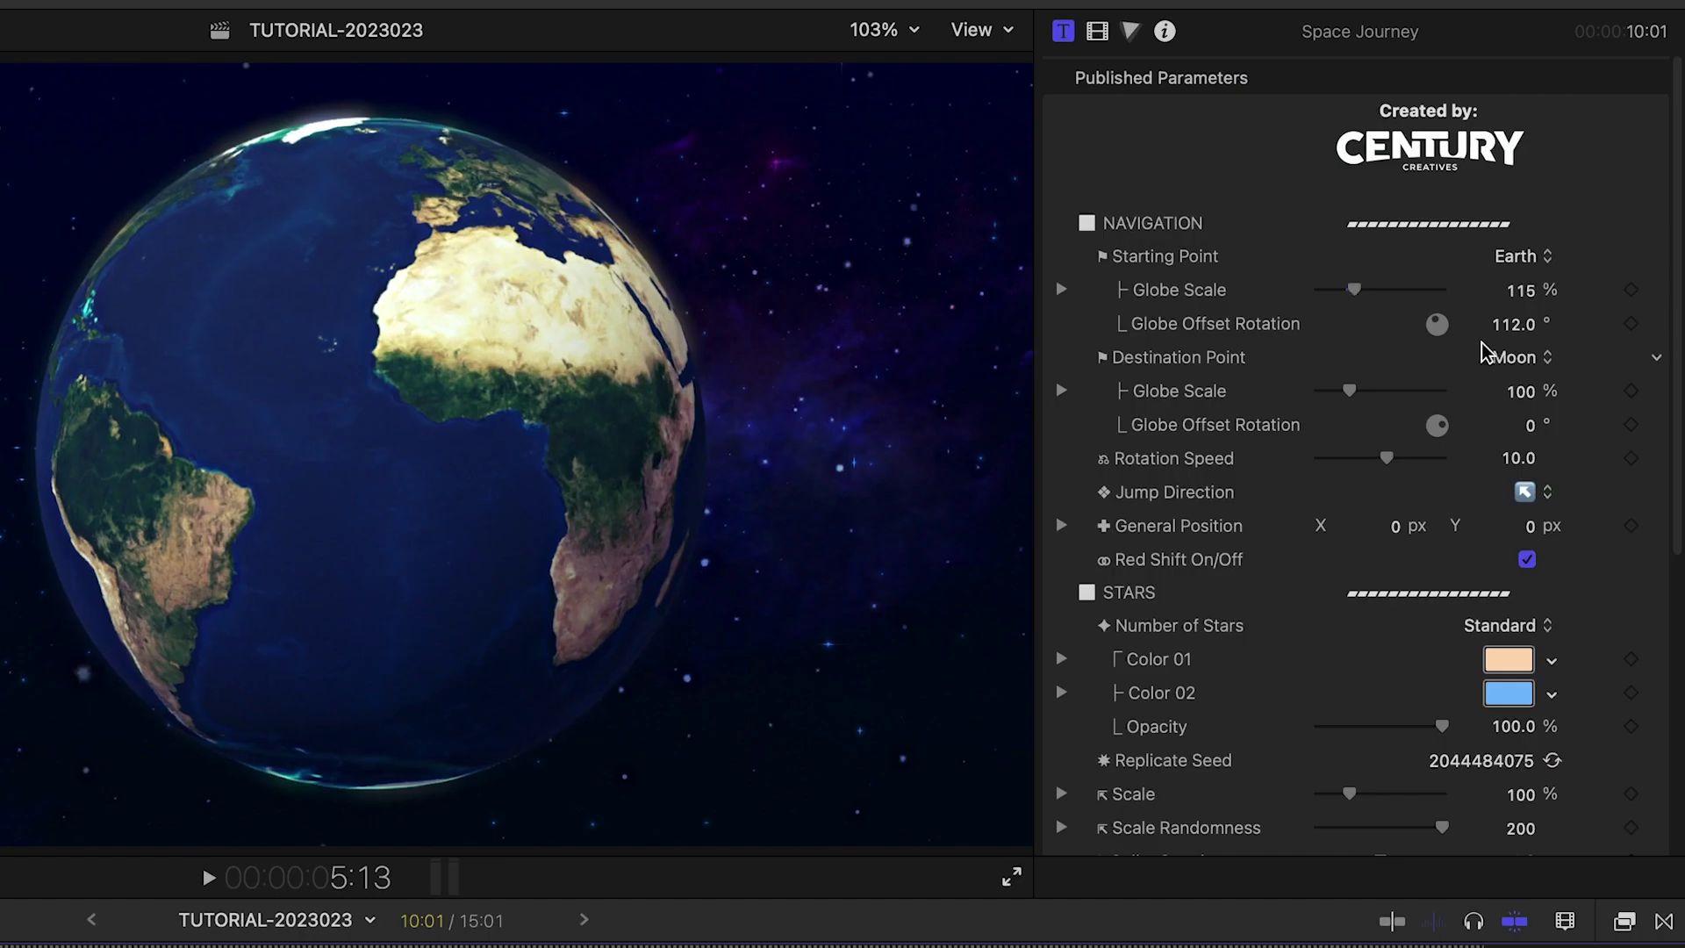
mouse_move(1513, 323)
left_mouse_down()
mouse_move(1567, 323)
mouse_move(1510, 322)
left_mouse_up()
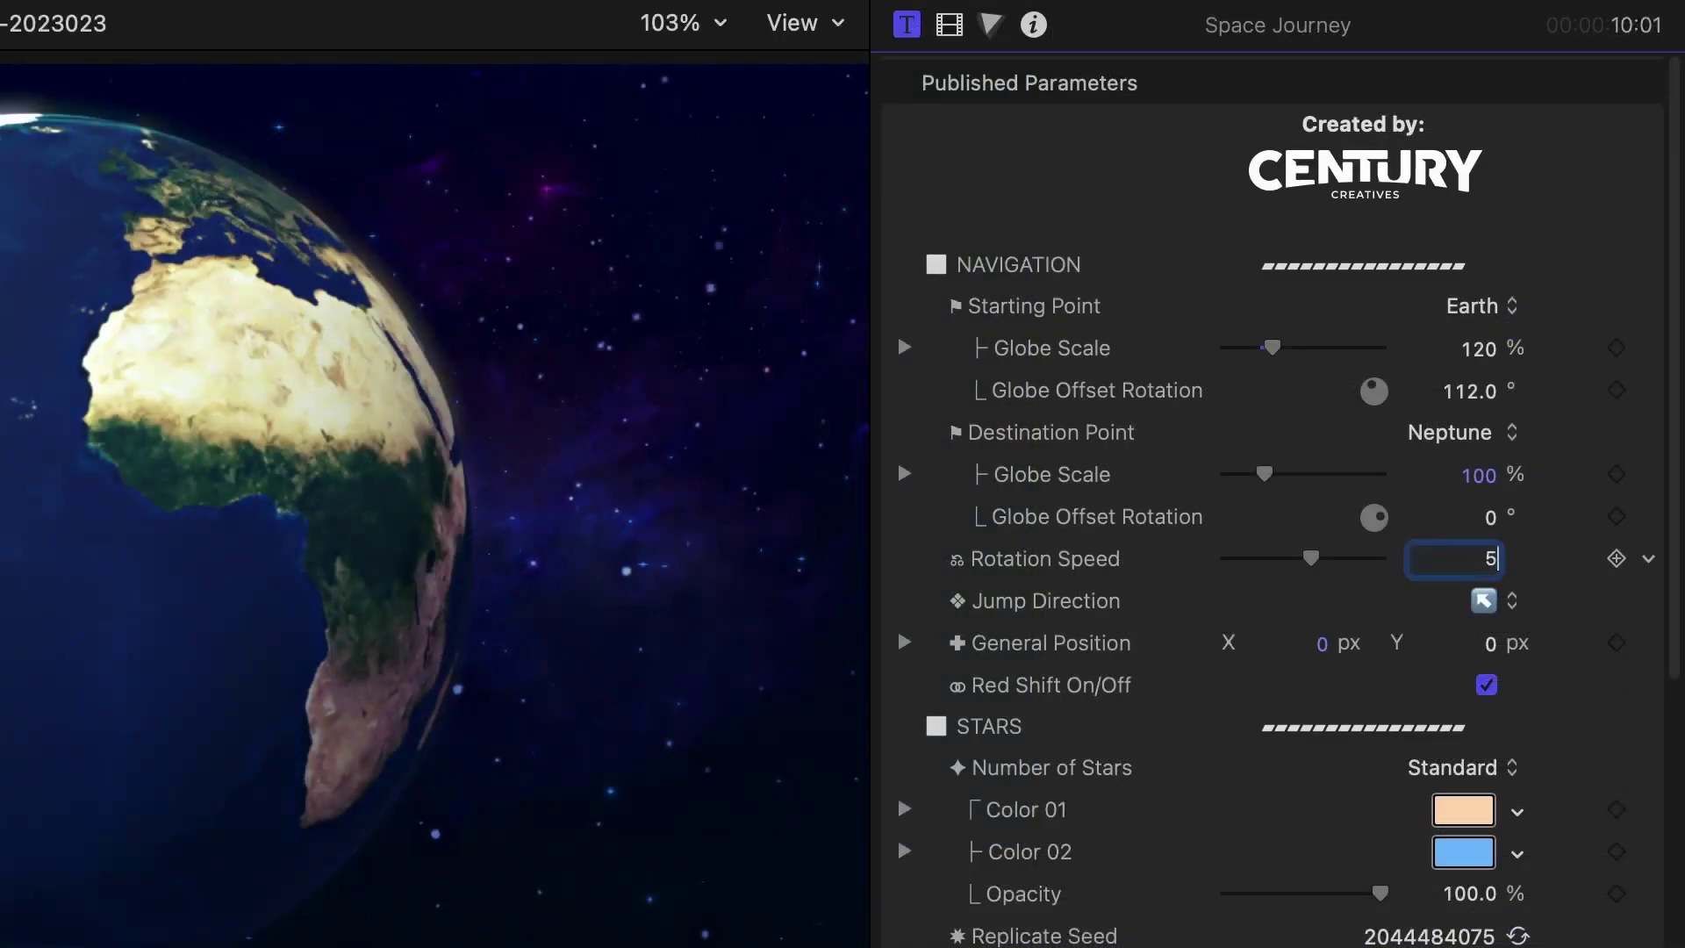
left_click(1492, 600)
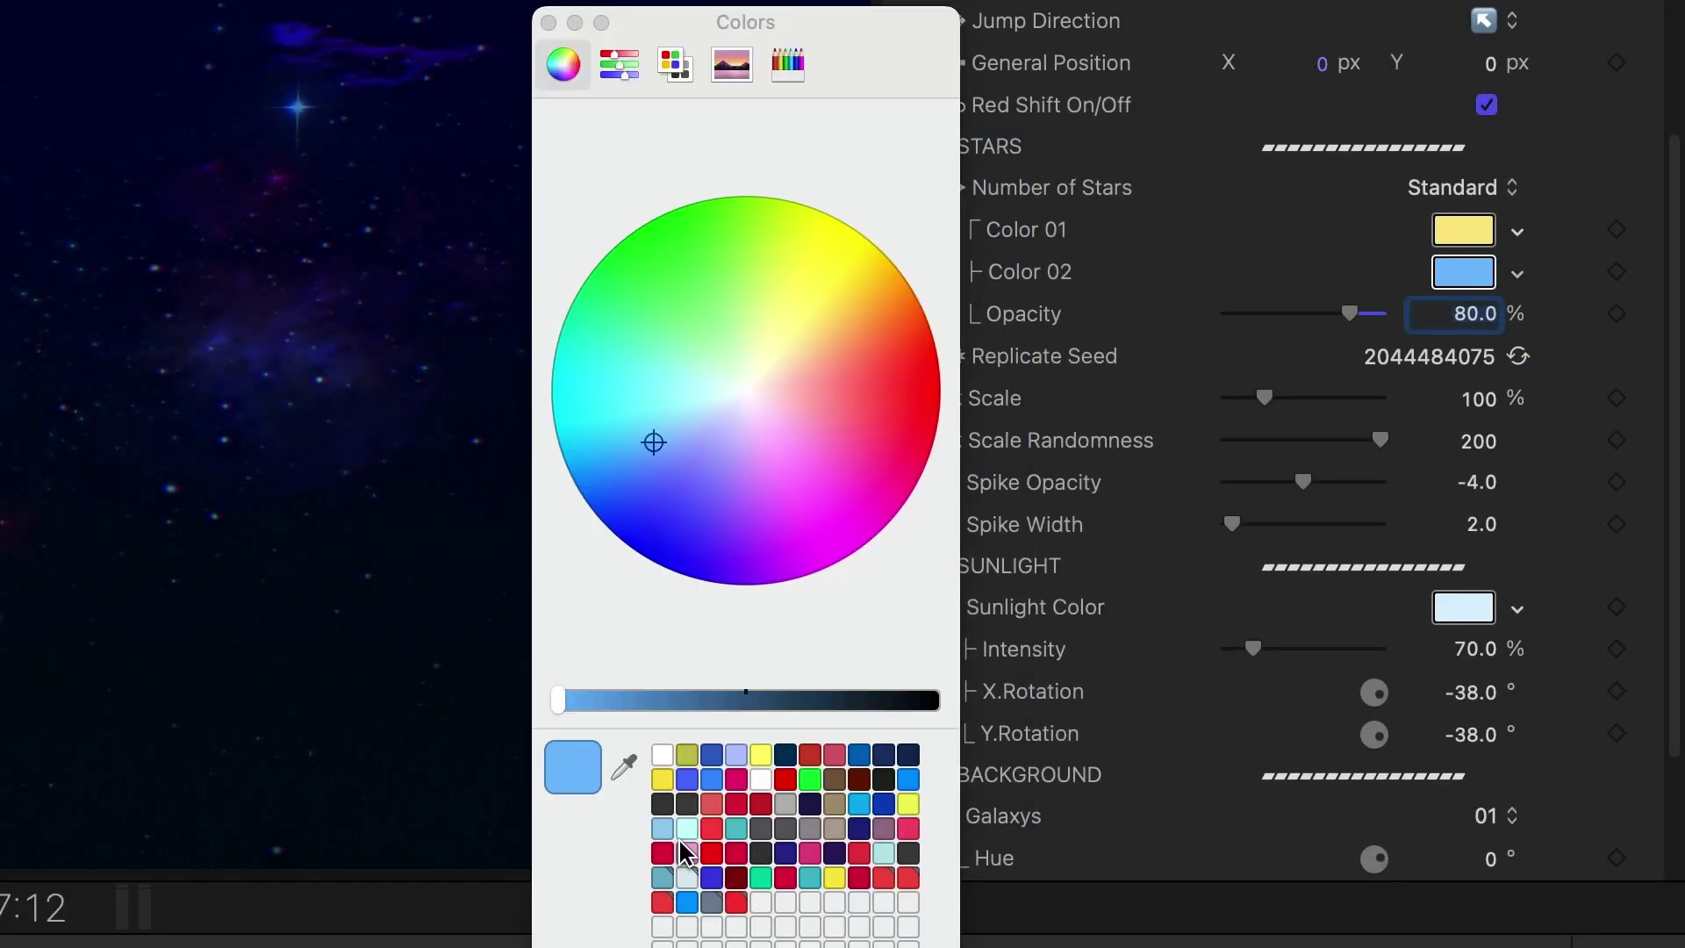
Make the second star color teal, set scale randomness to 400, and brighten and re-angle the sunlight.
left_click(735, 829)
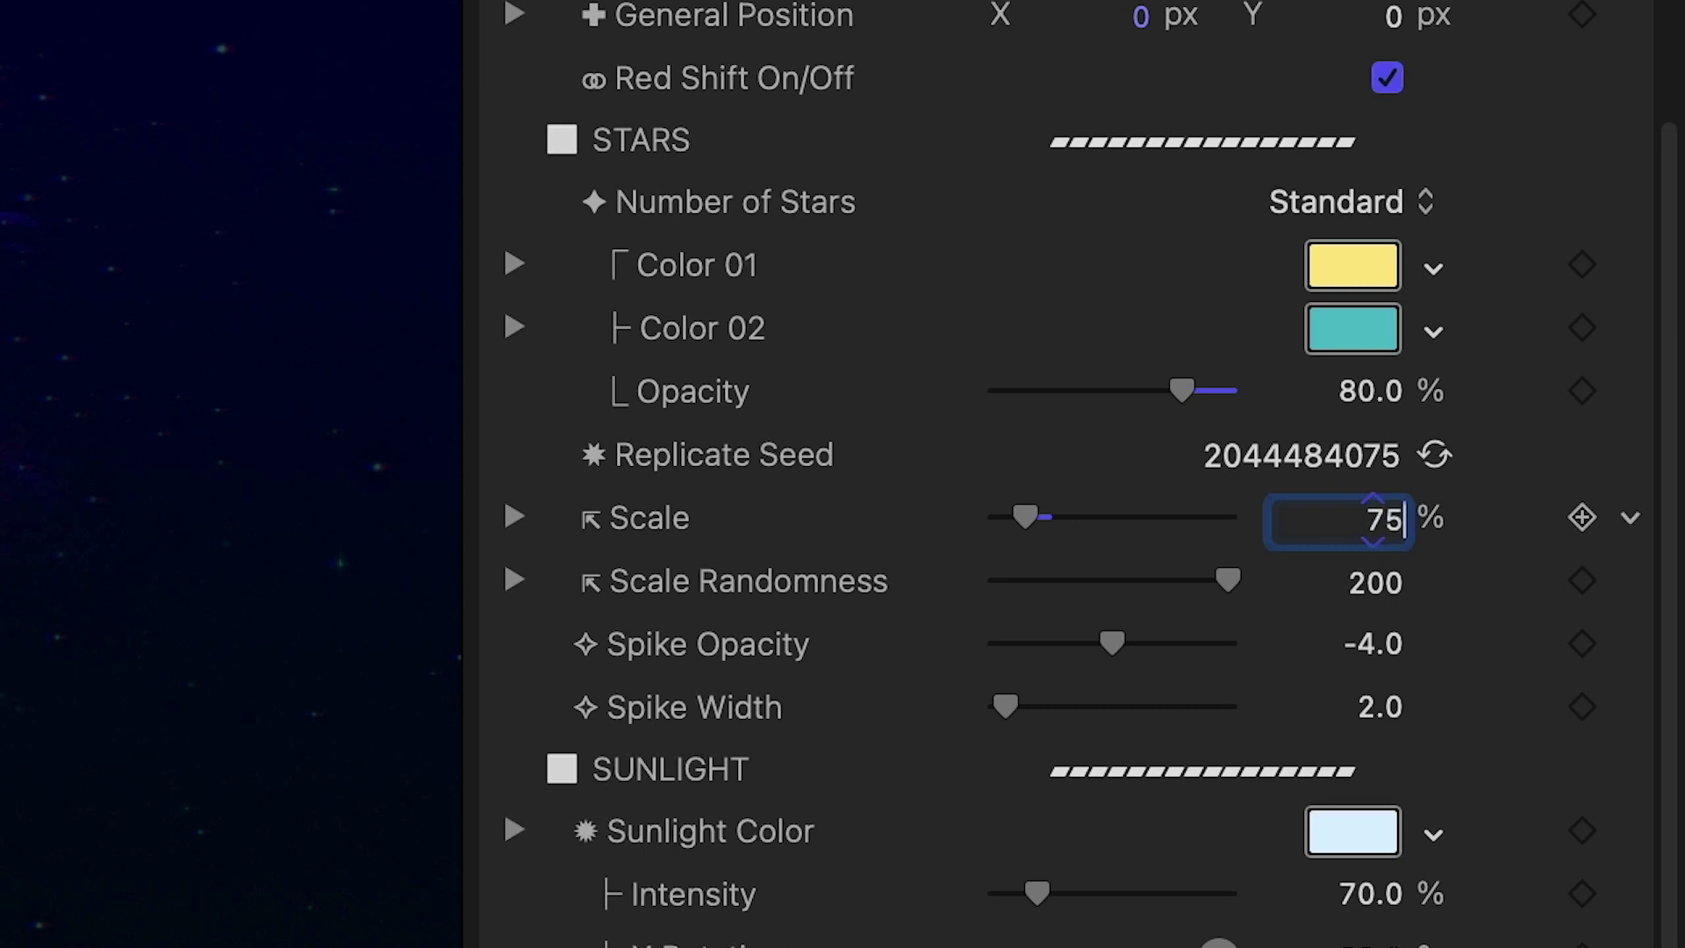
left_click(1371, 580)
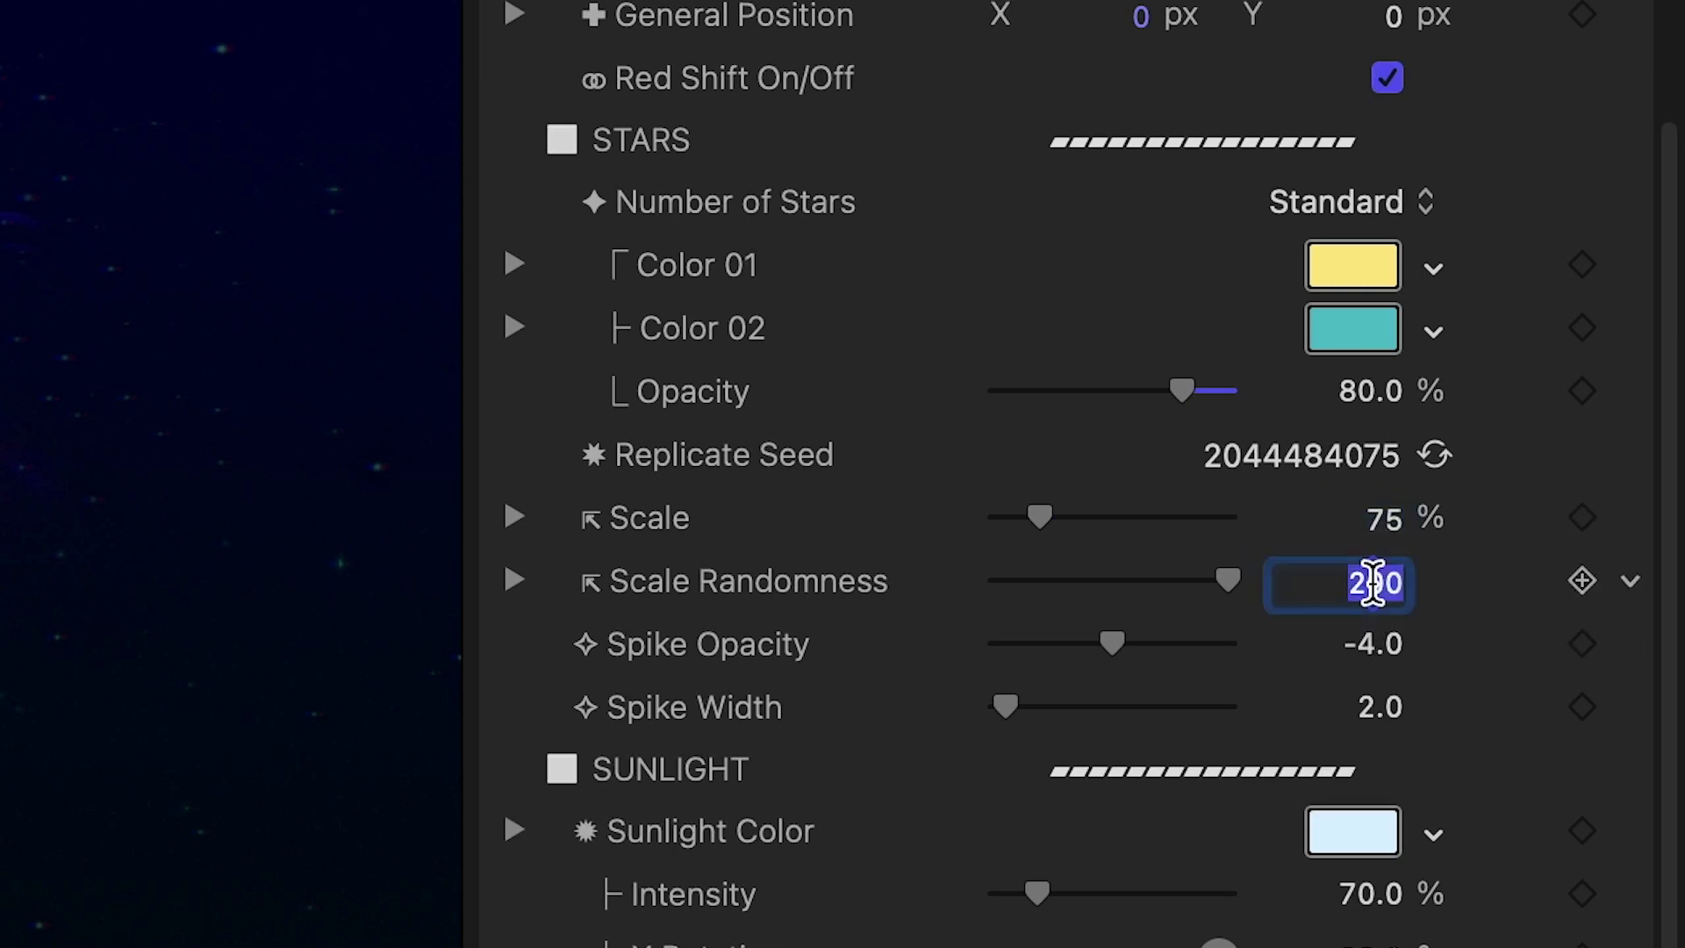
type("4")
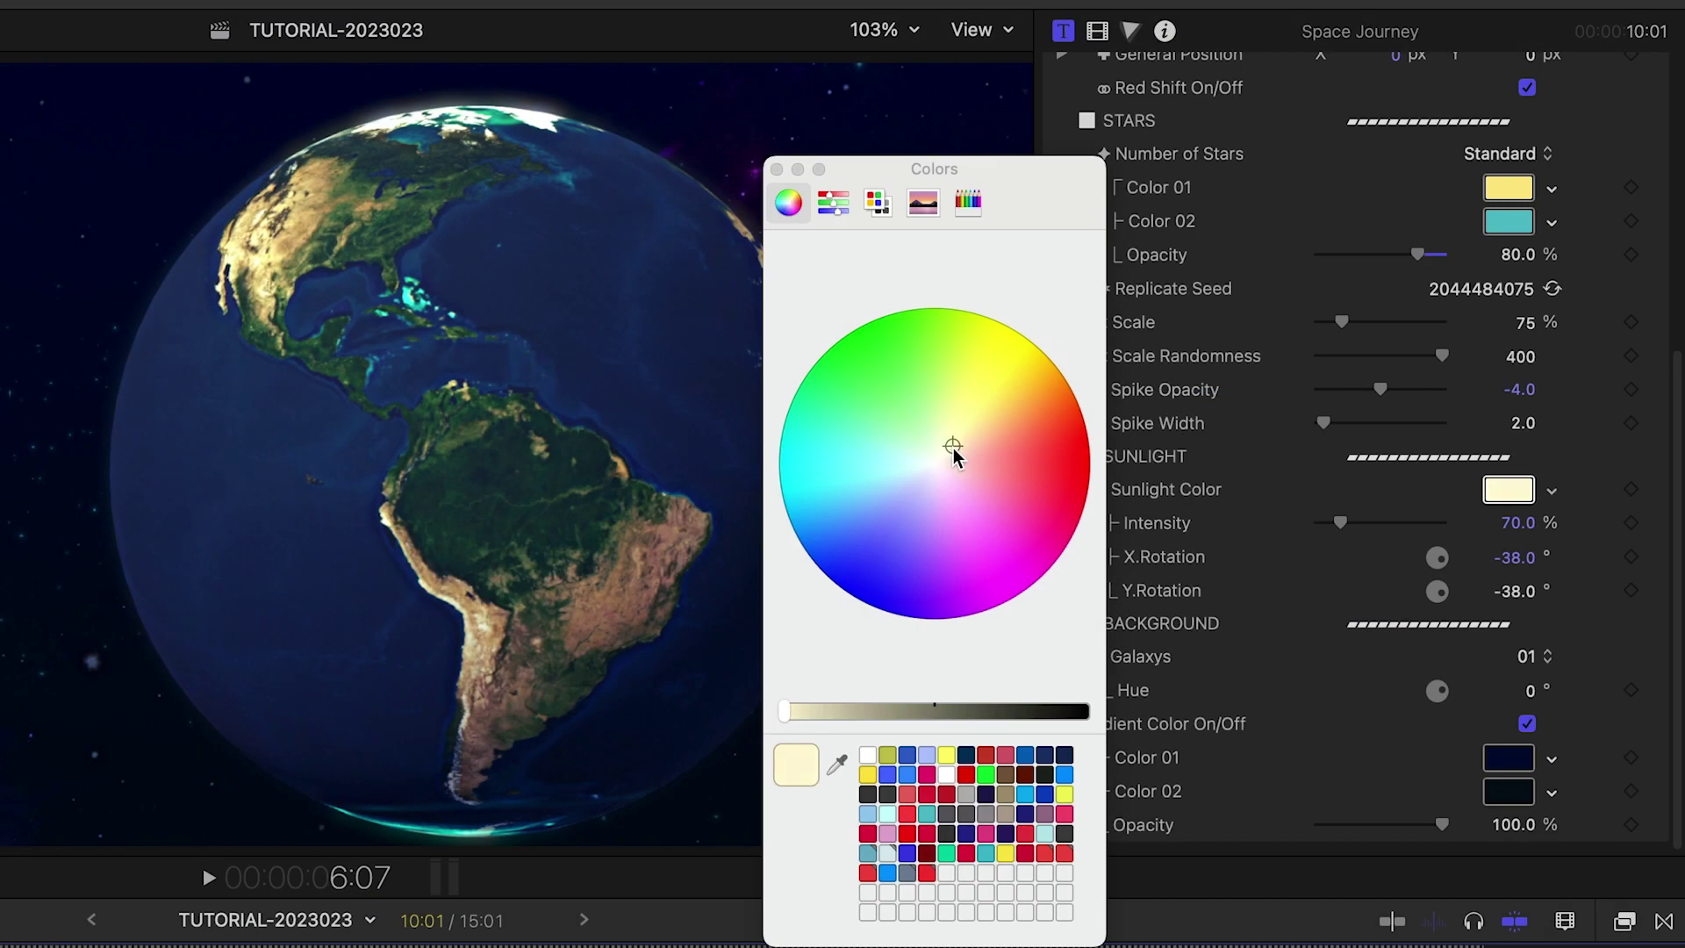
left_click(776, 171)
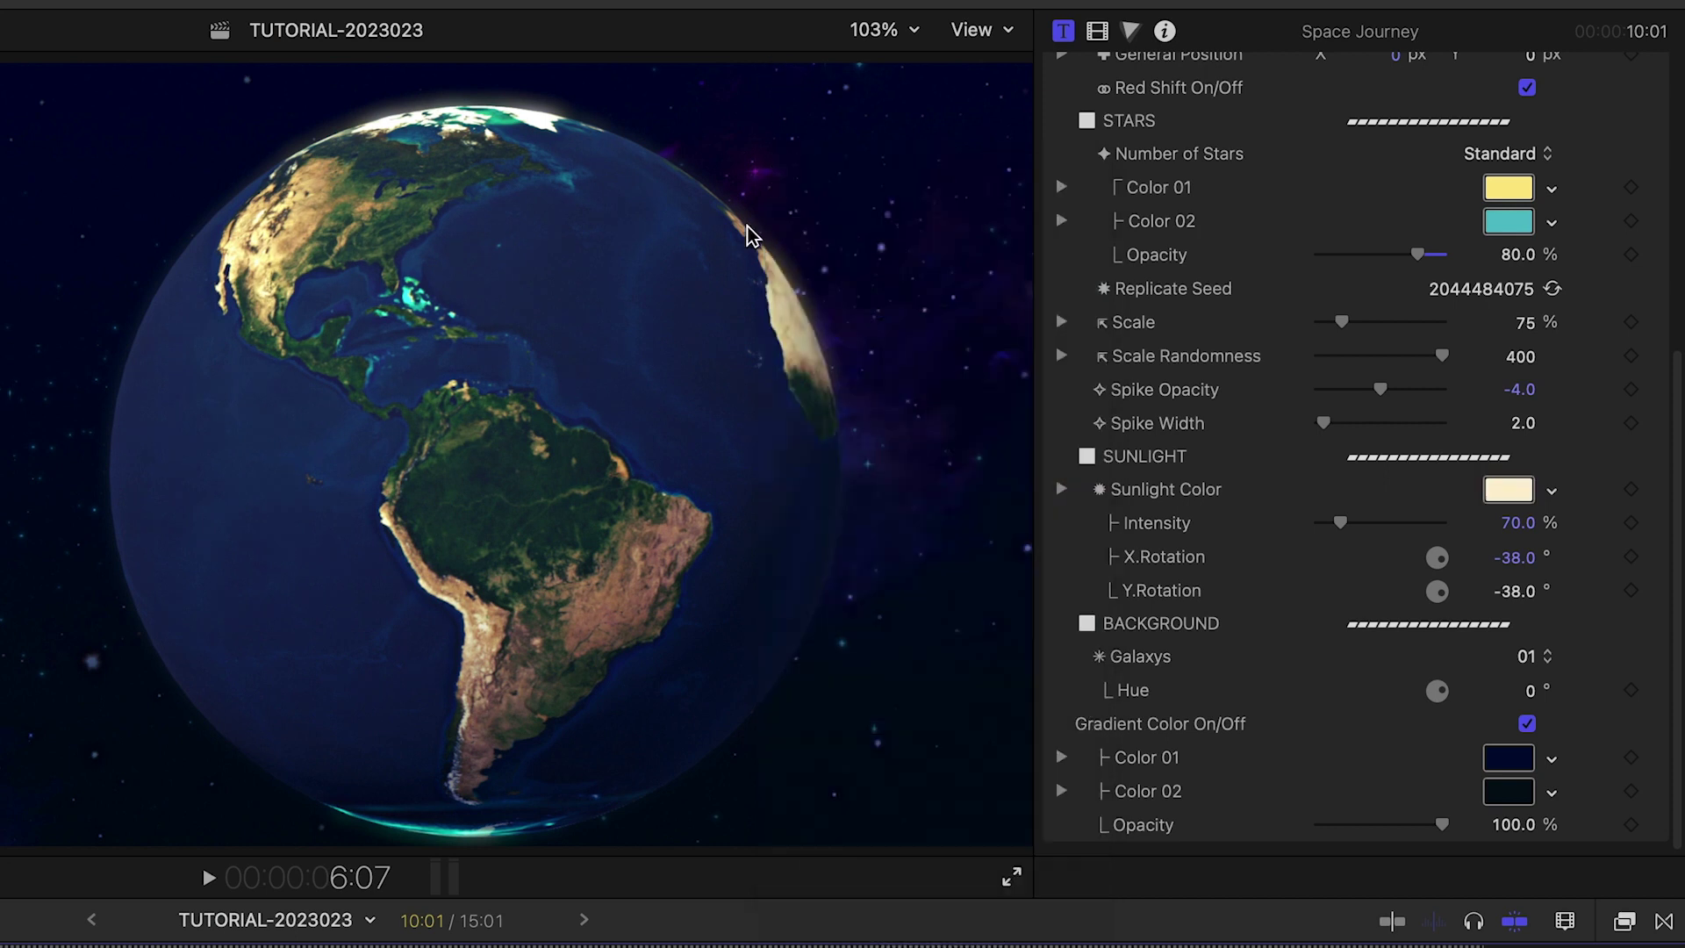
left_click_drag(1367, 526, 1409, 530)
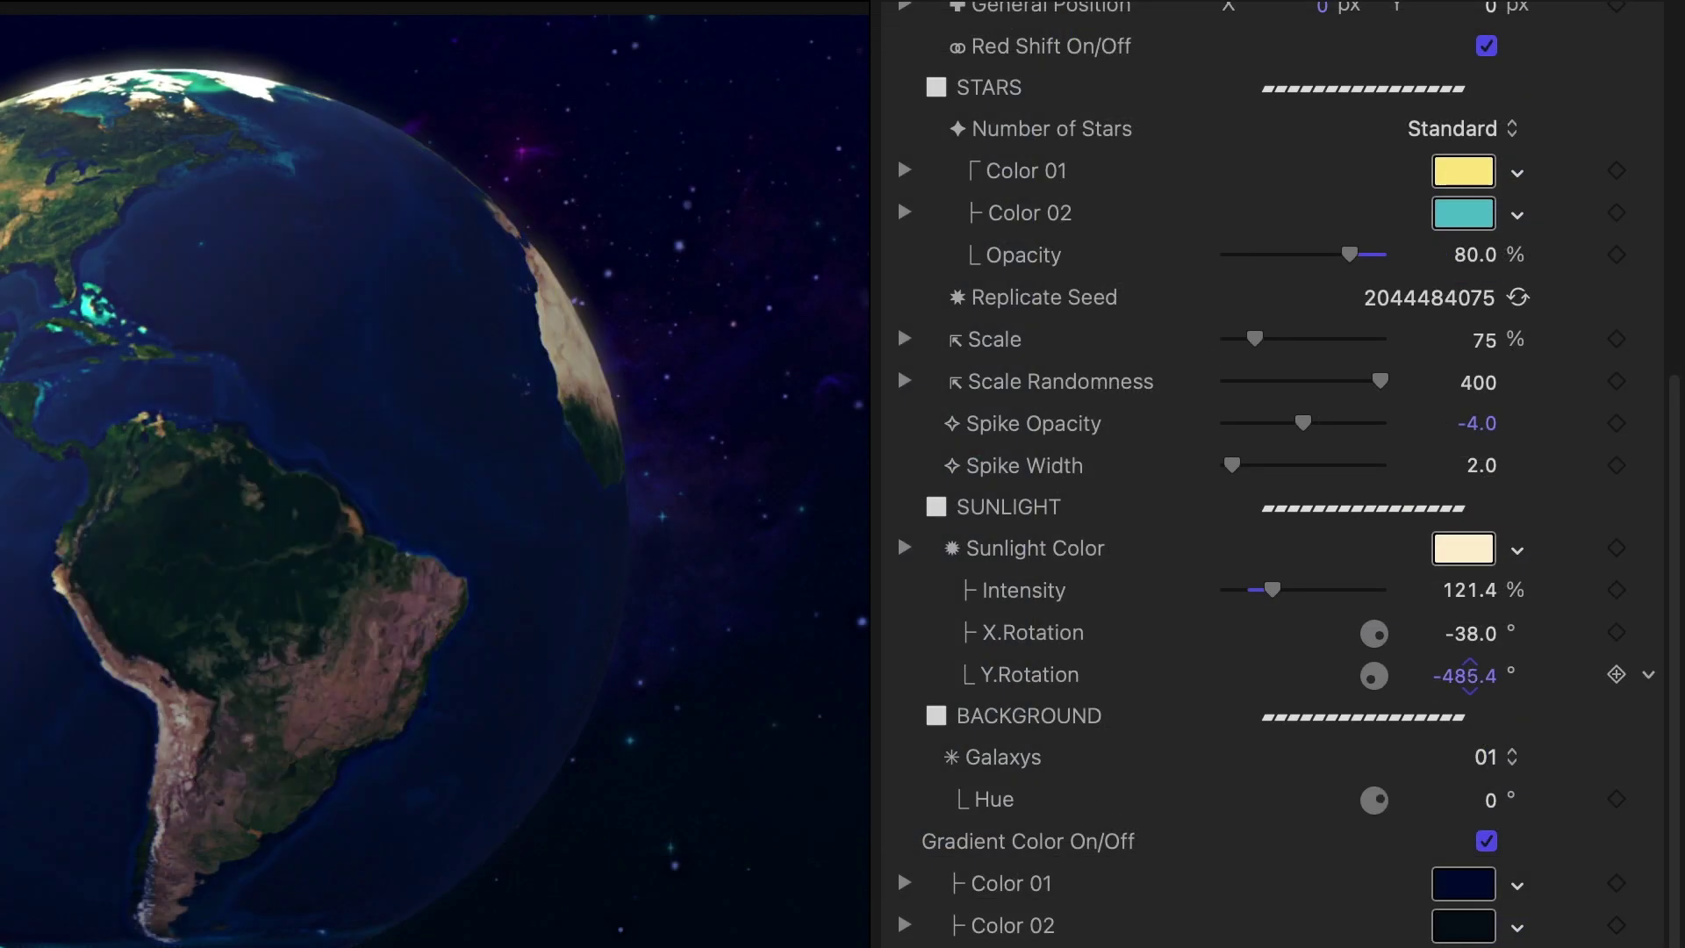
left_click_drag(1470, 676, 1469, 658)
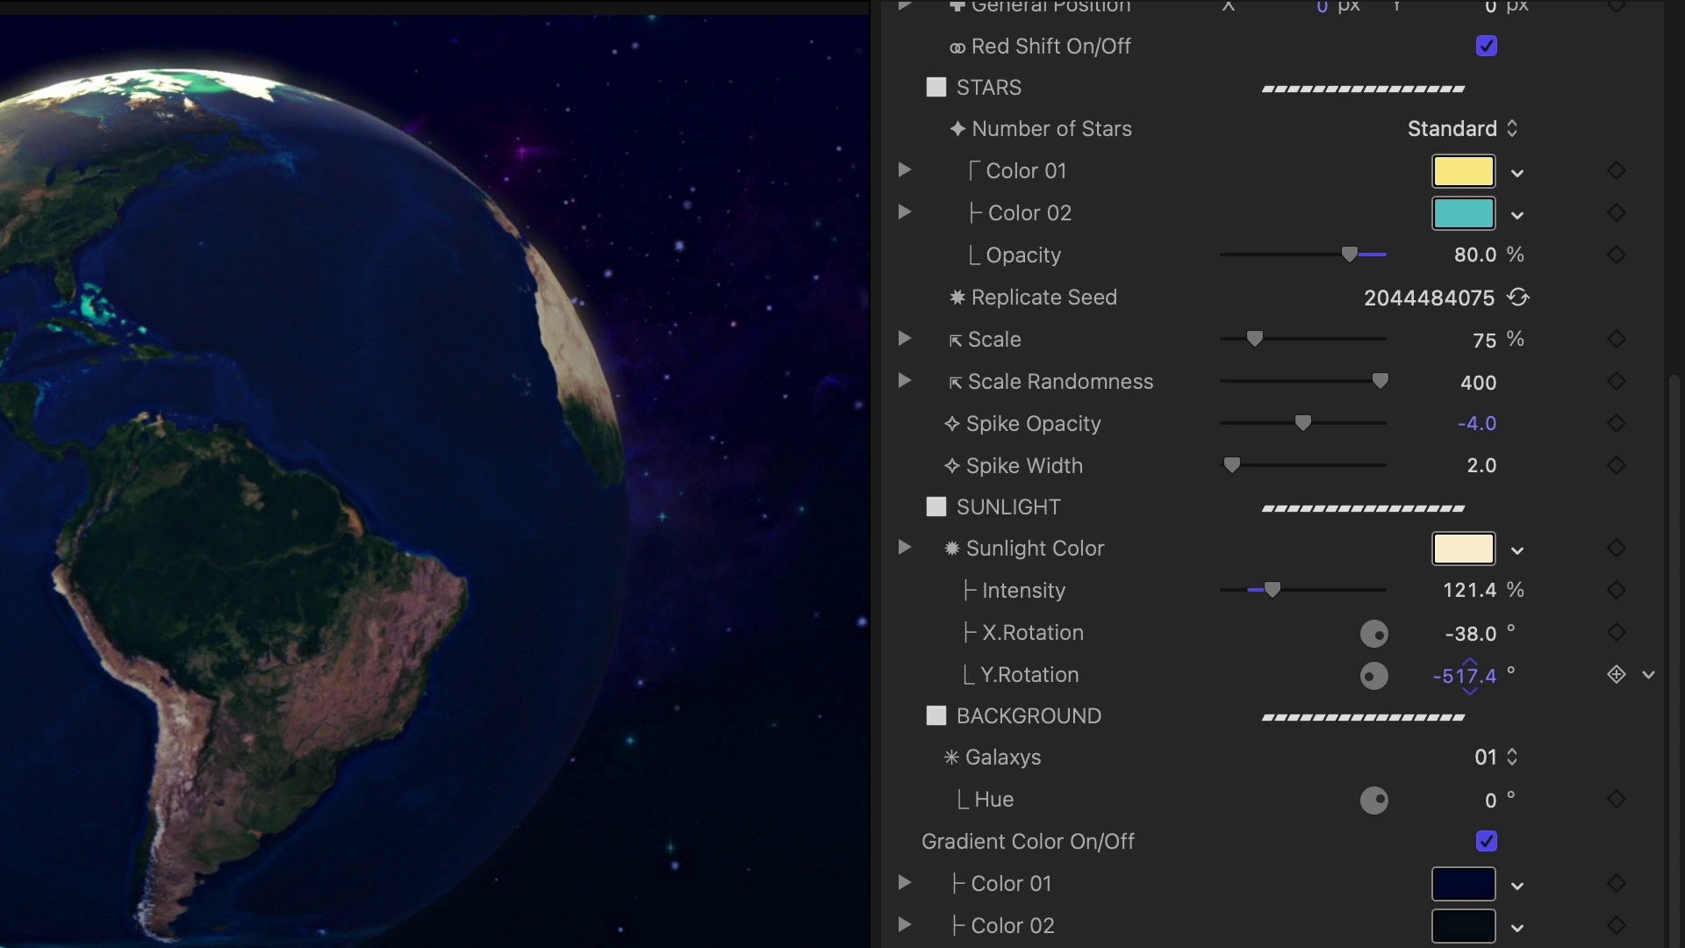
Choose galaxy 02 from the Background Galaxys pop-up menu.
left_click(1531, 655)
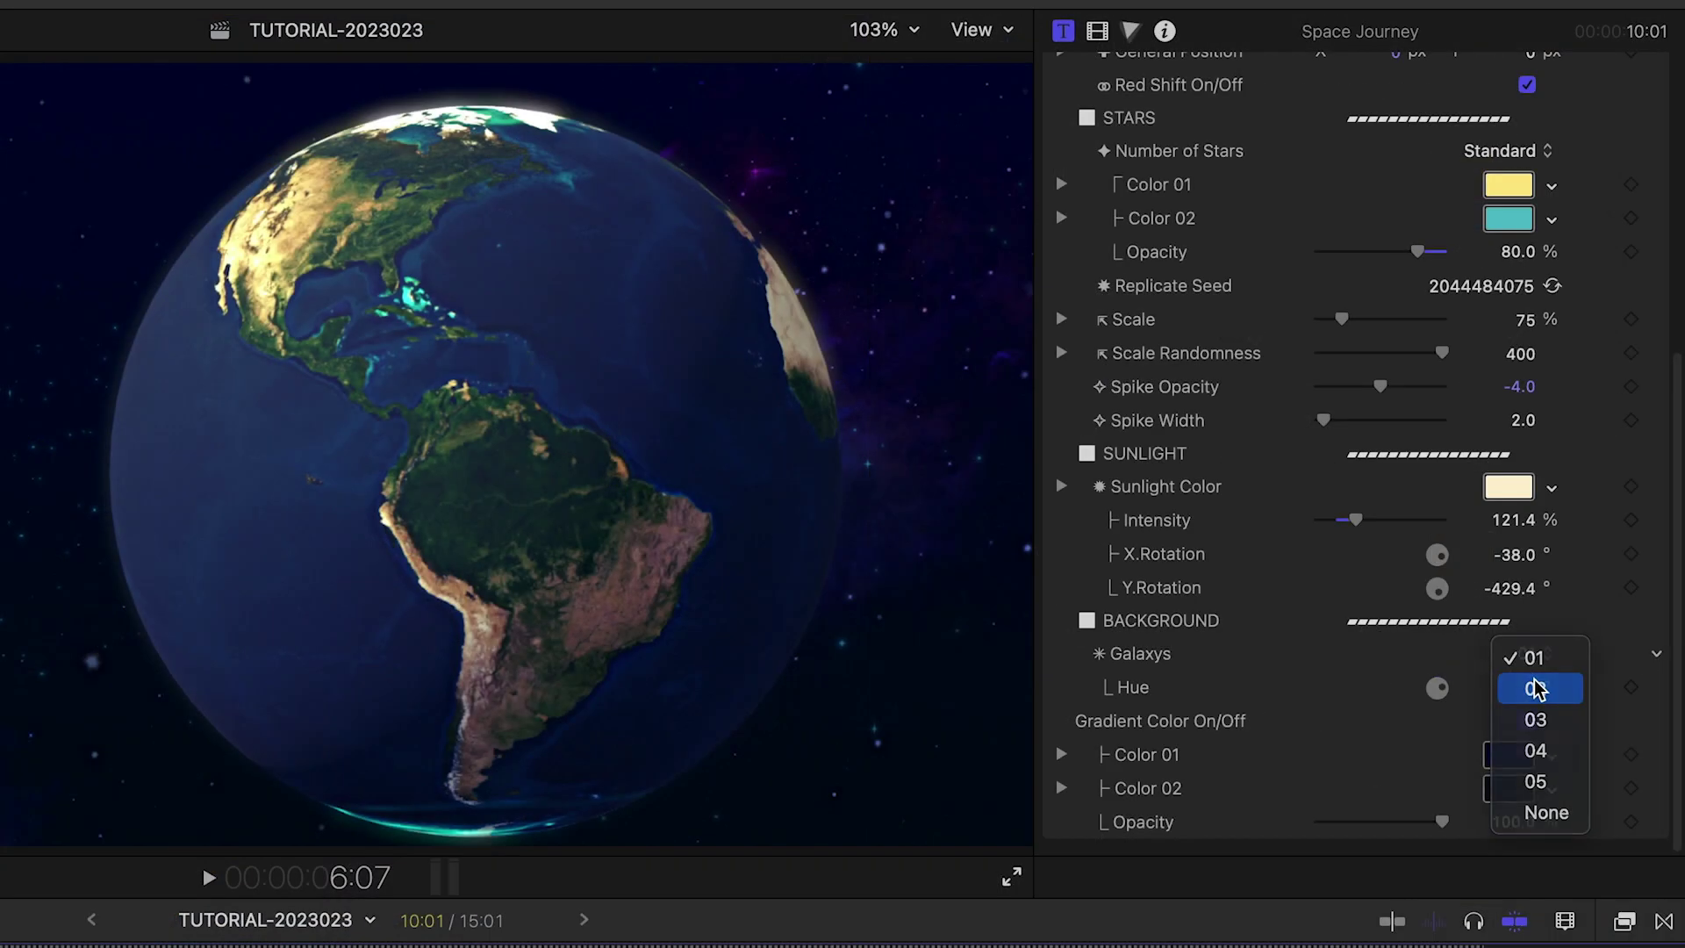
left_click(1536, 688)
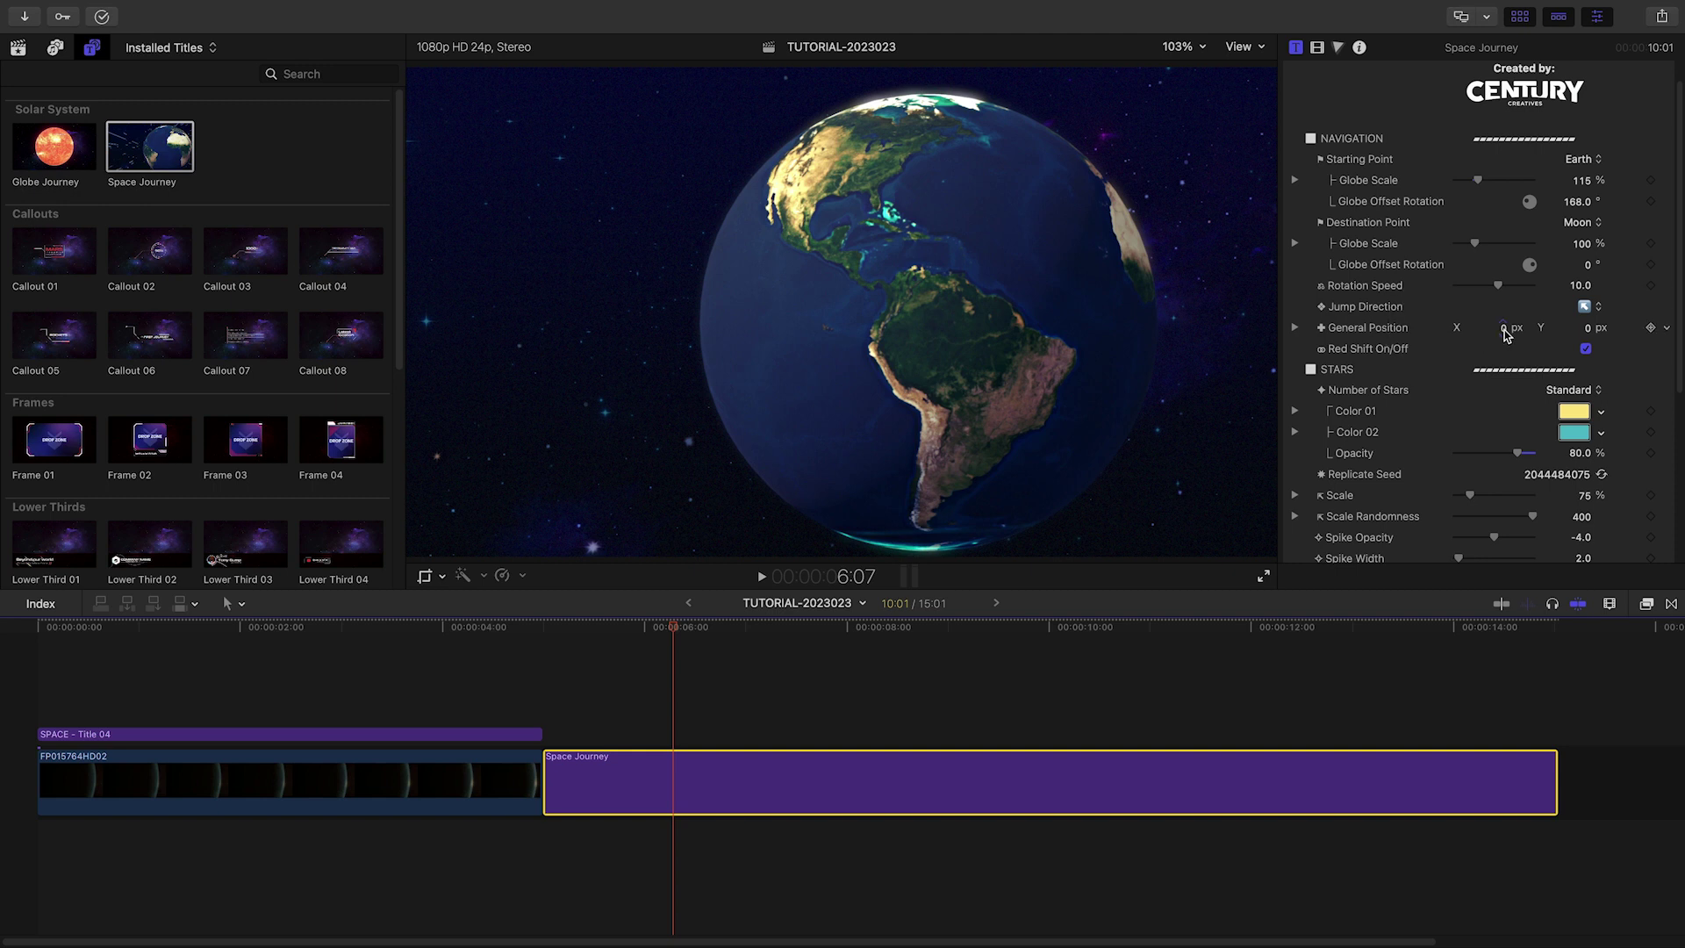
Shift the Earth globe right to a Position X of 8.4 px.
left_click_drag(1498, 328, 1500, 339)
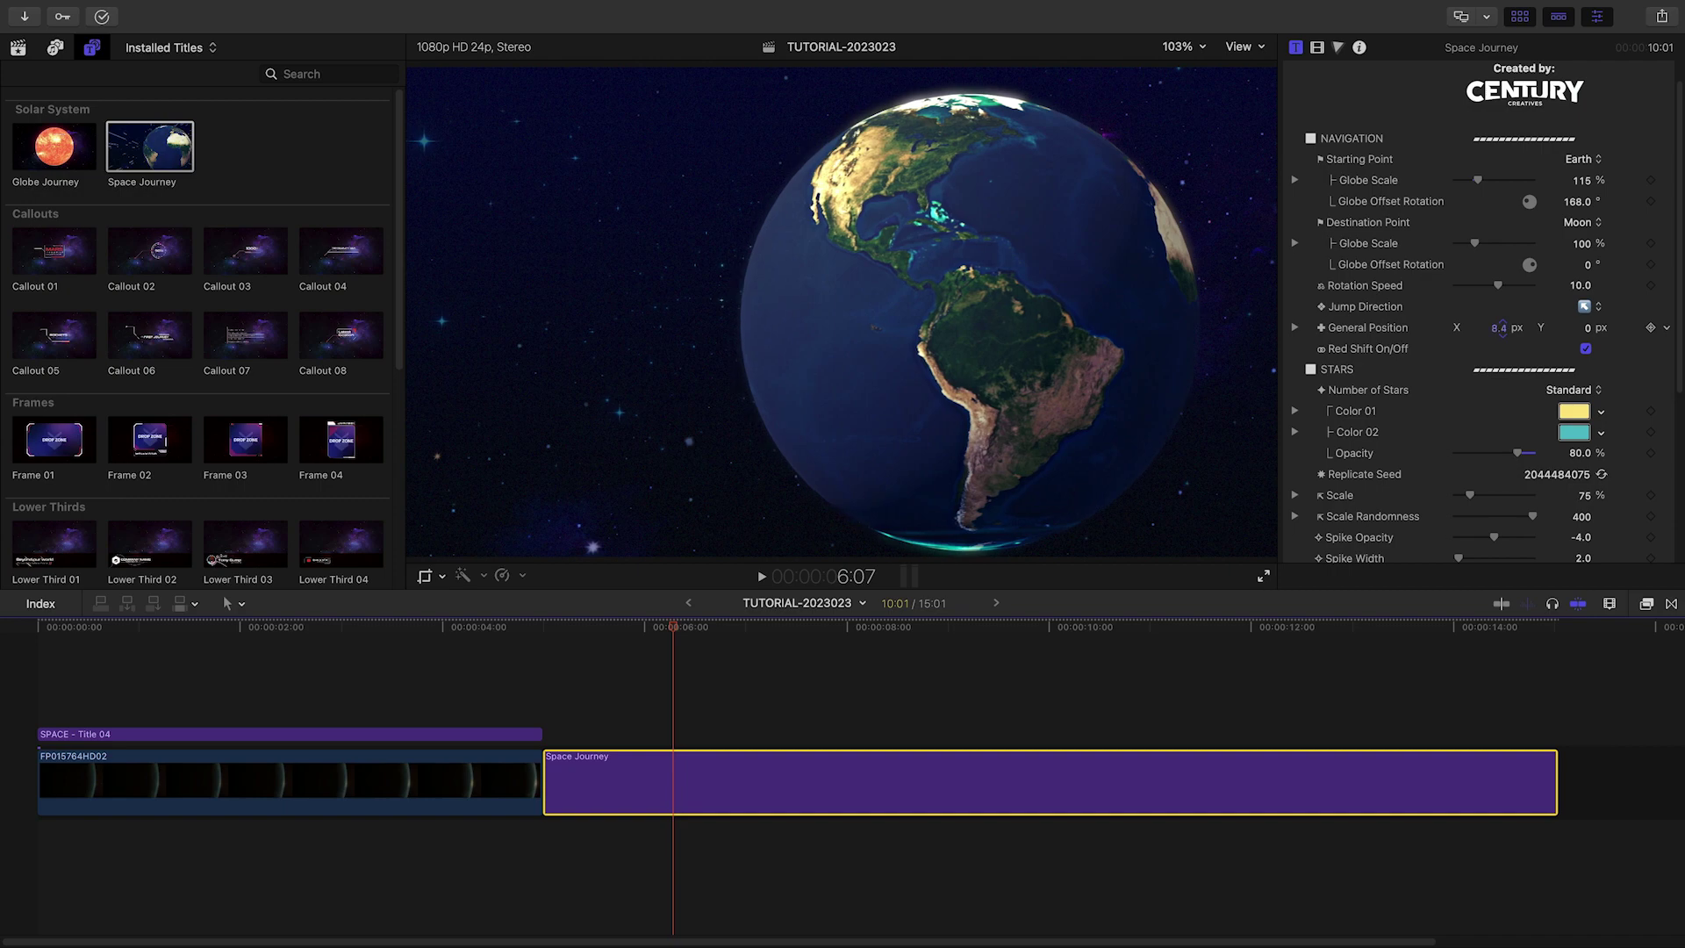